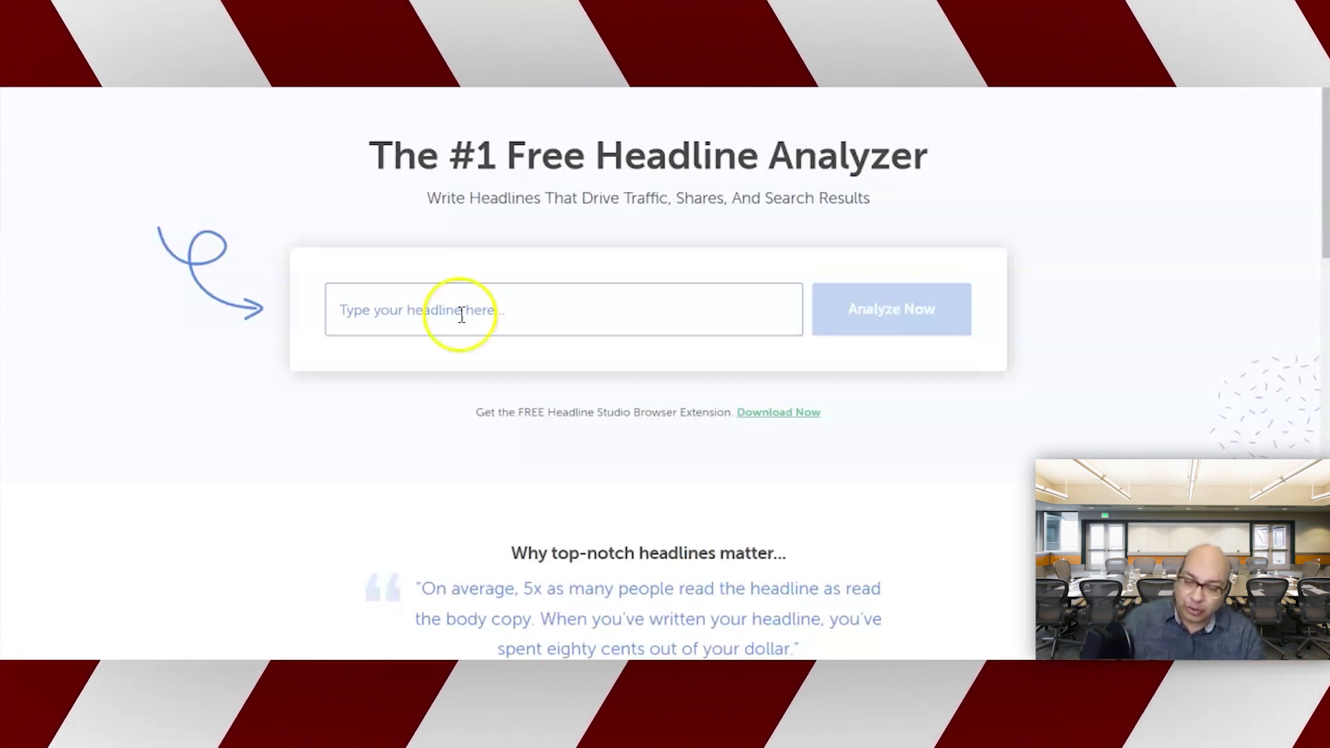
Submit the headline "free affiliate marketing tools" to the free headline analyzer and start on the full name field of the report sign-up form.
{"action": "left_click", "coordinate": [396, 309]}
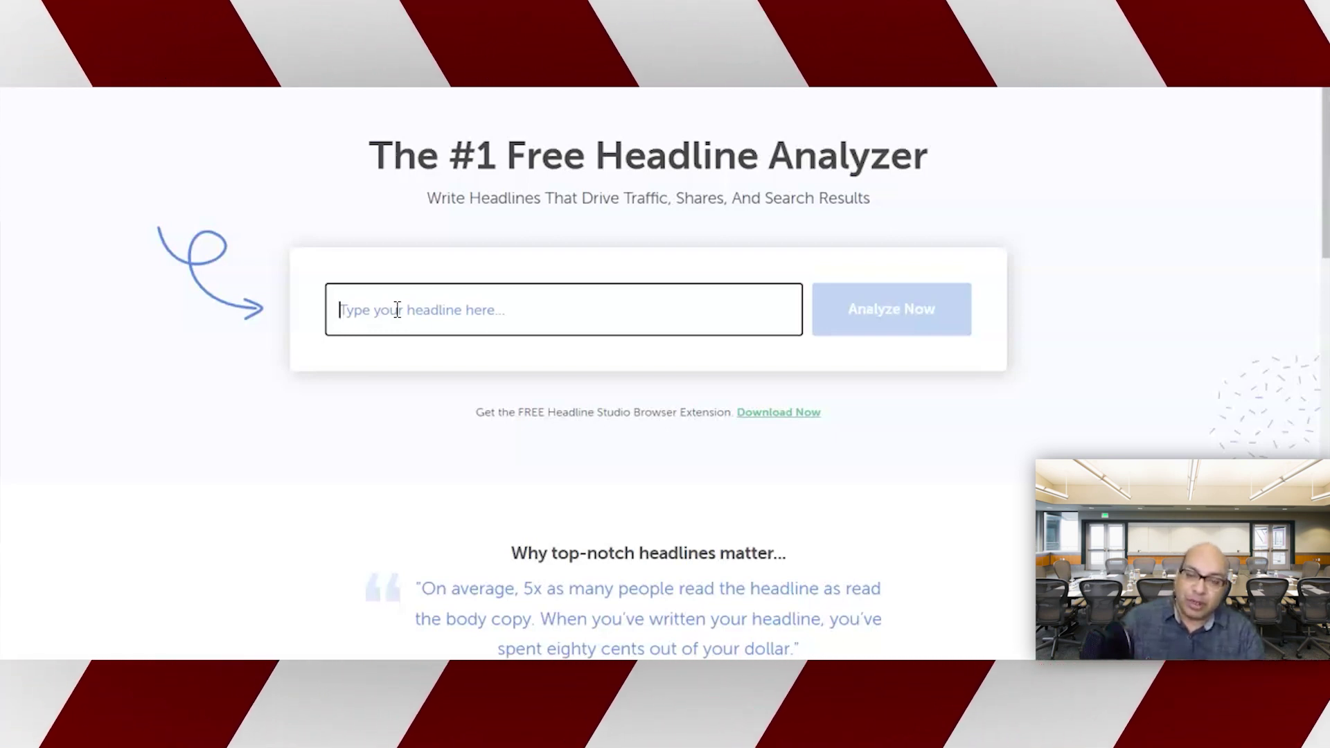
{"action": "type", "text": "free affiliate marketing tools"}
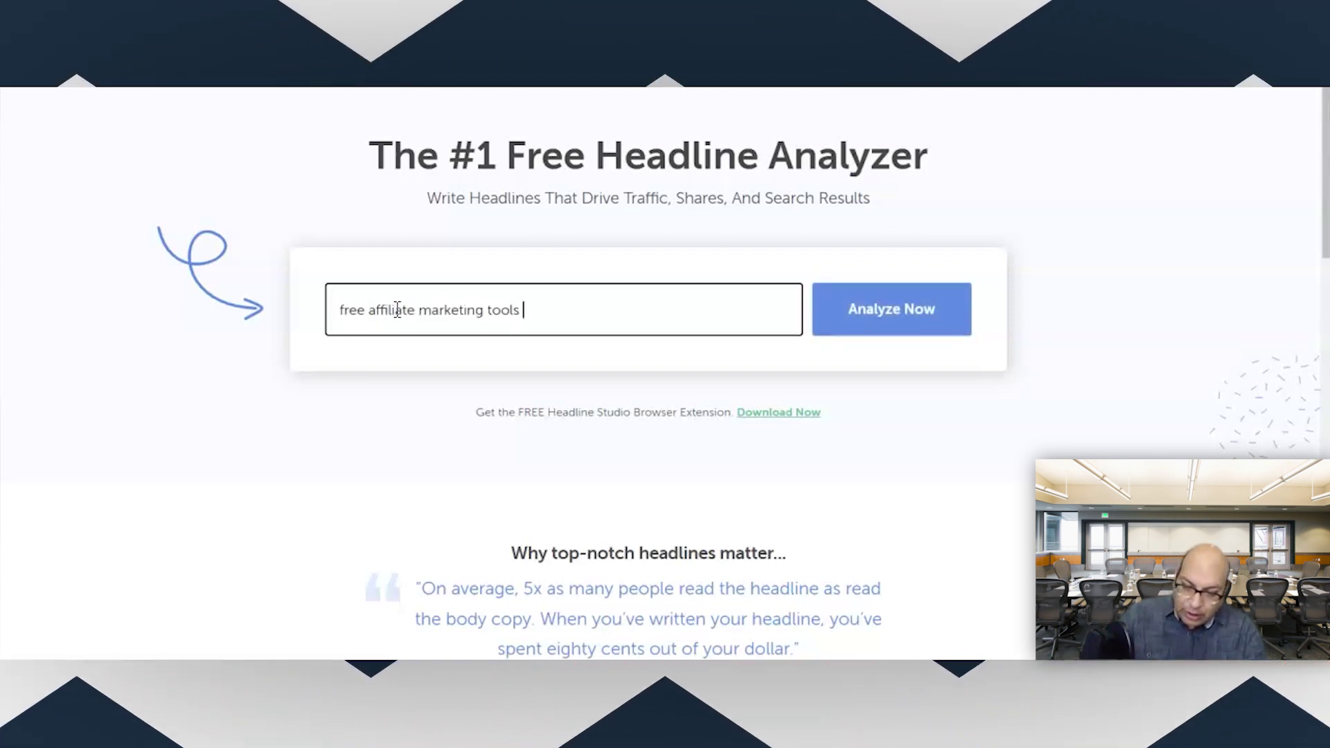
{"action": "left_click", "coordinate": [849, 329]}
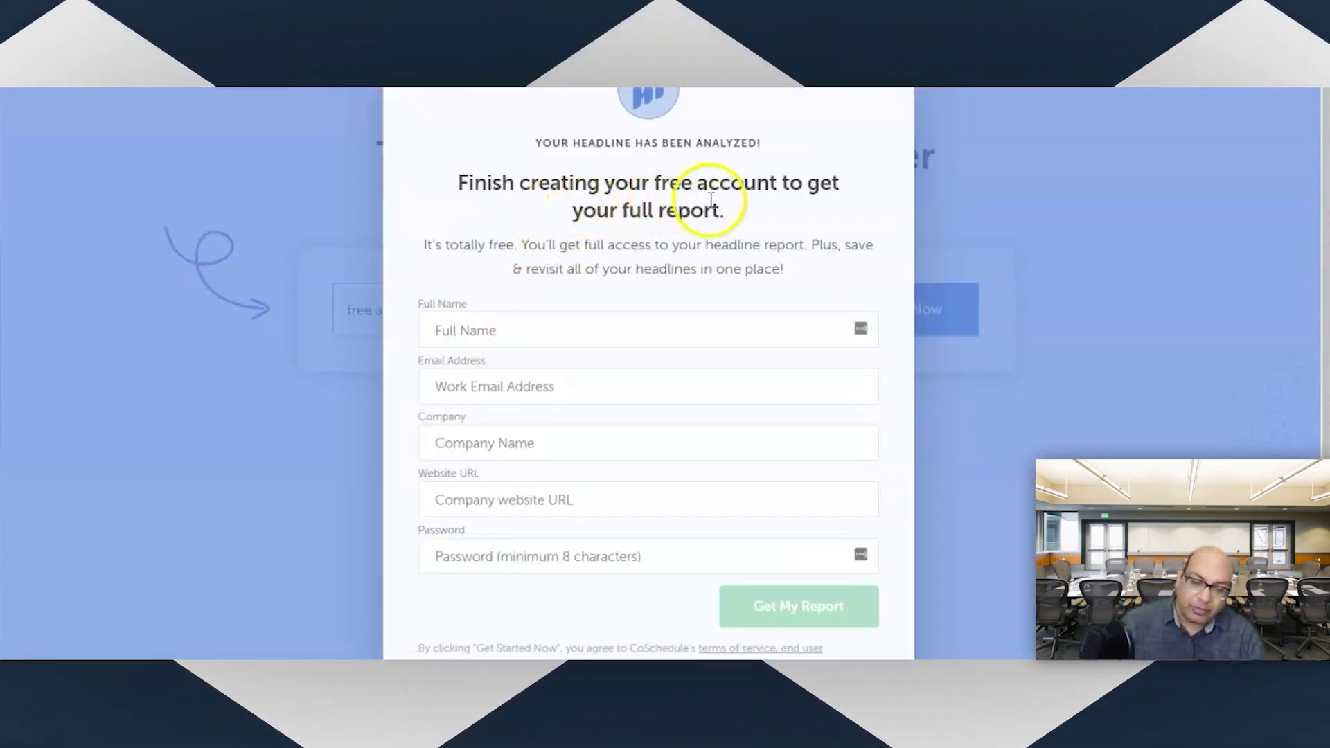
{"action": "left_click", "coordinate": [487, 345]}
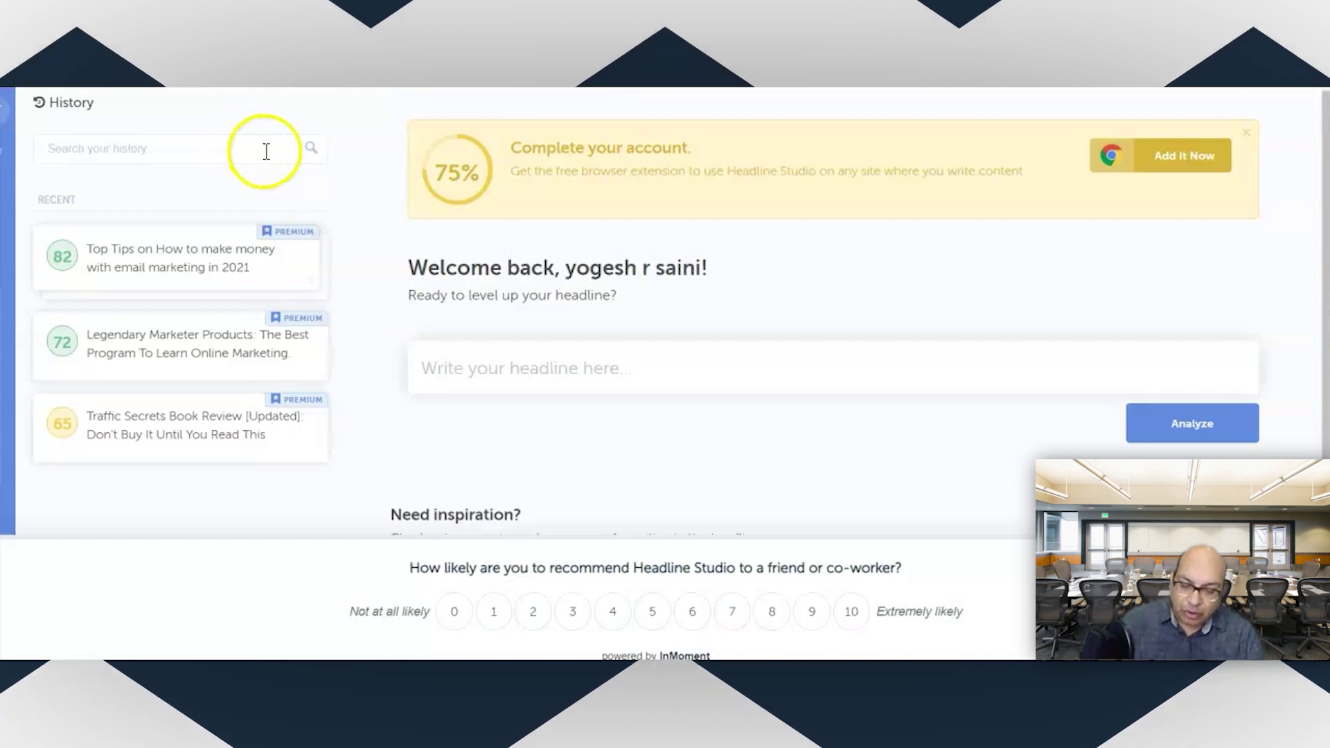
Analyze the headline "free affiliate marketing tools" from the signed-in Headline Studio dashboard.
{"action": "left_click", "coordinate": [465, 368]}
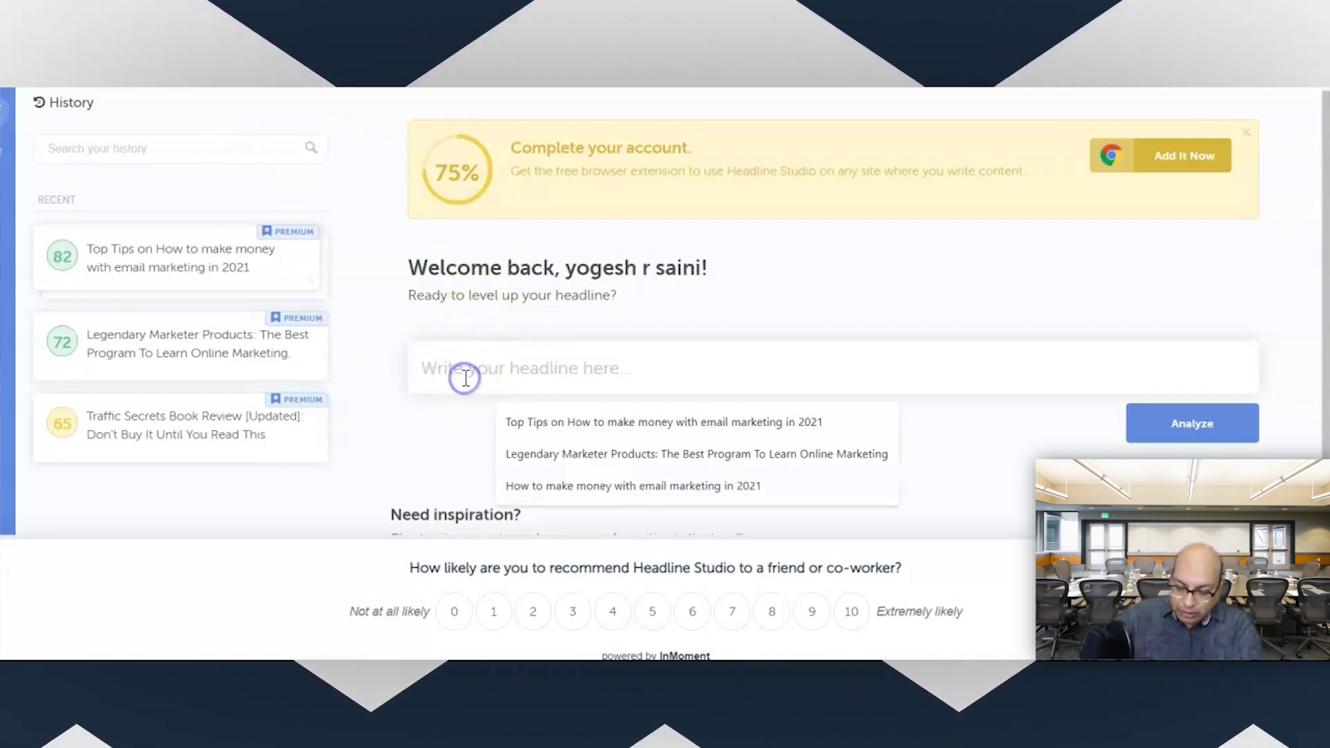
{"action": "type", "text": "free affilia"}
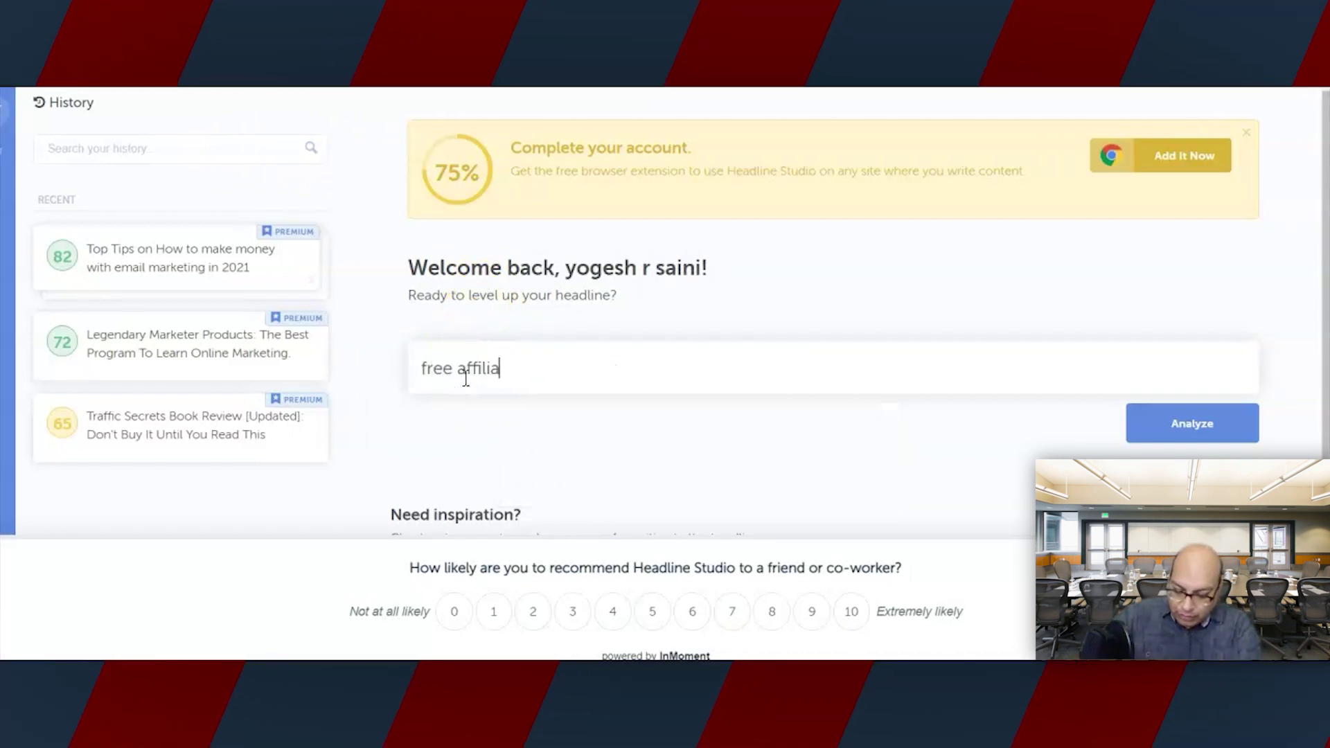
{"action": "type", "text": "te marketing tools"}
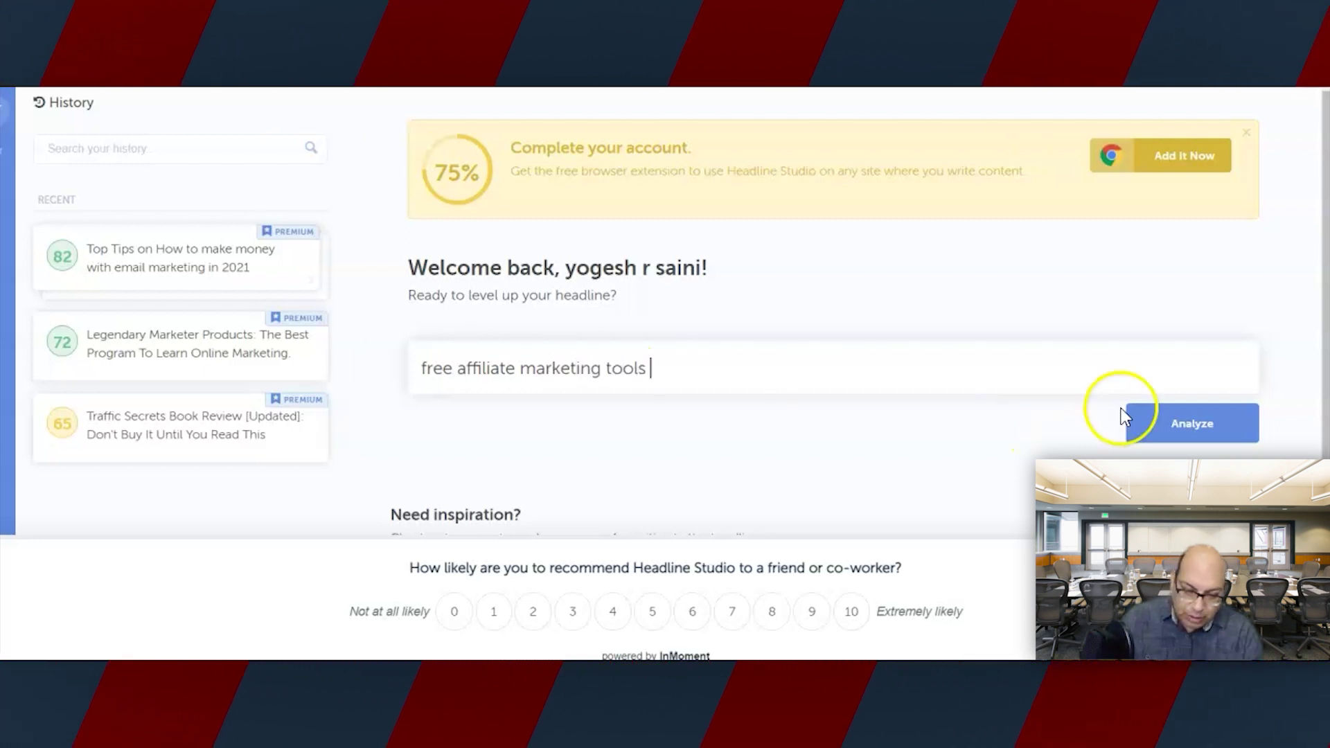
{"action": "left_click", "coordinate": [1158, 420]}
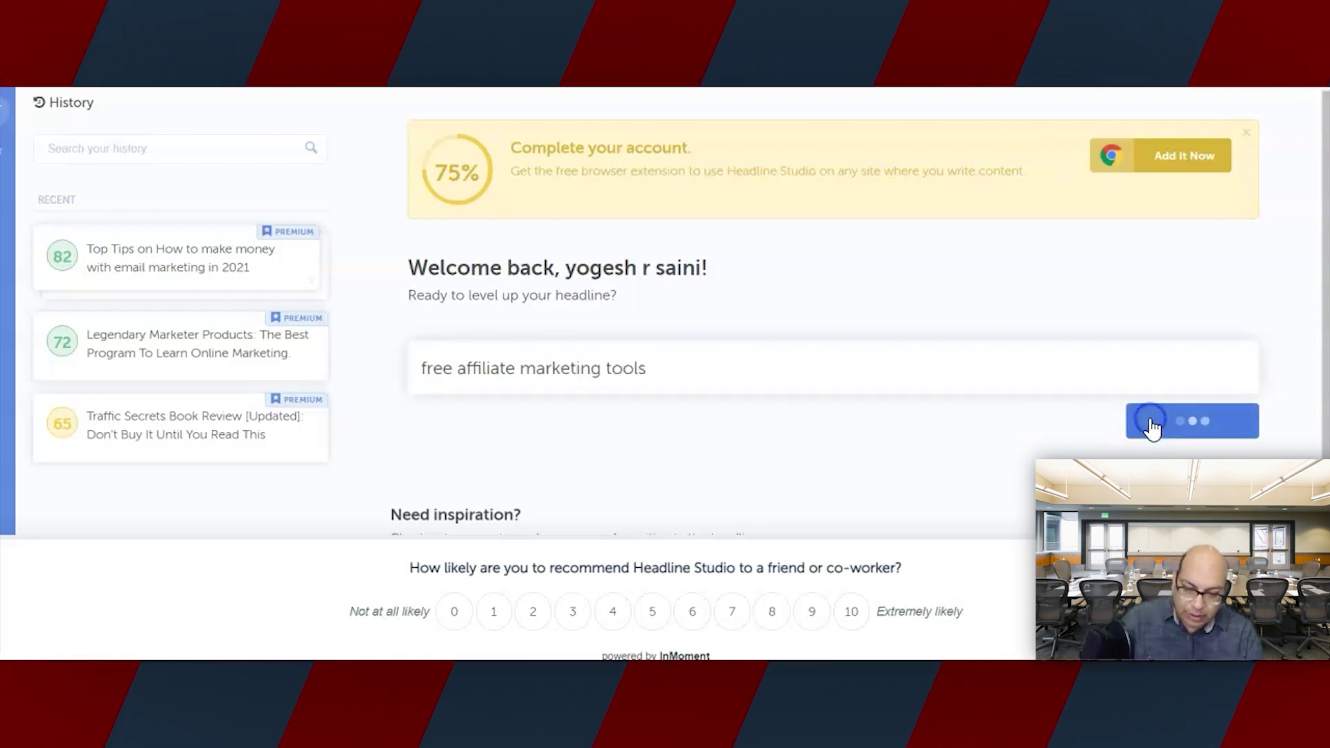
{"action": "left_click", "coordinate": [898, 99]}
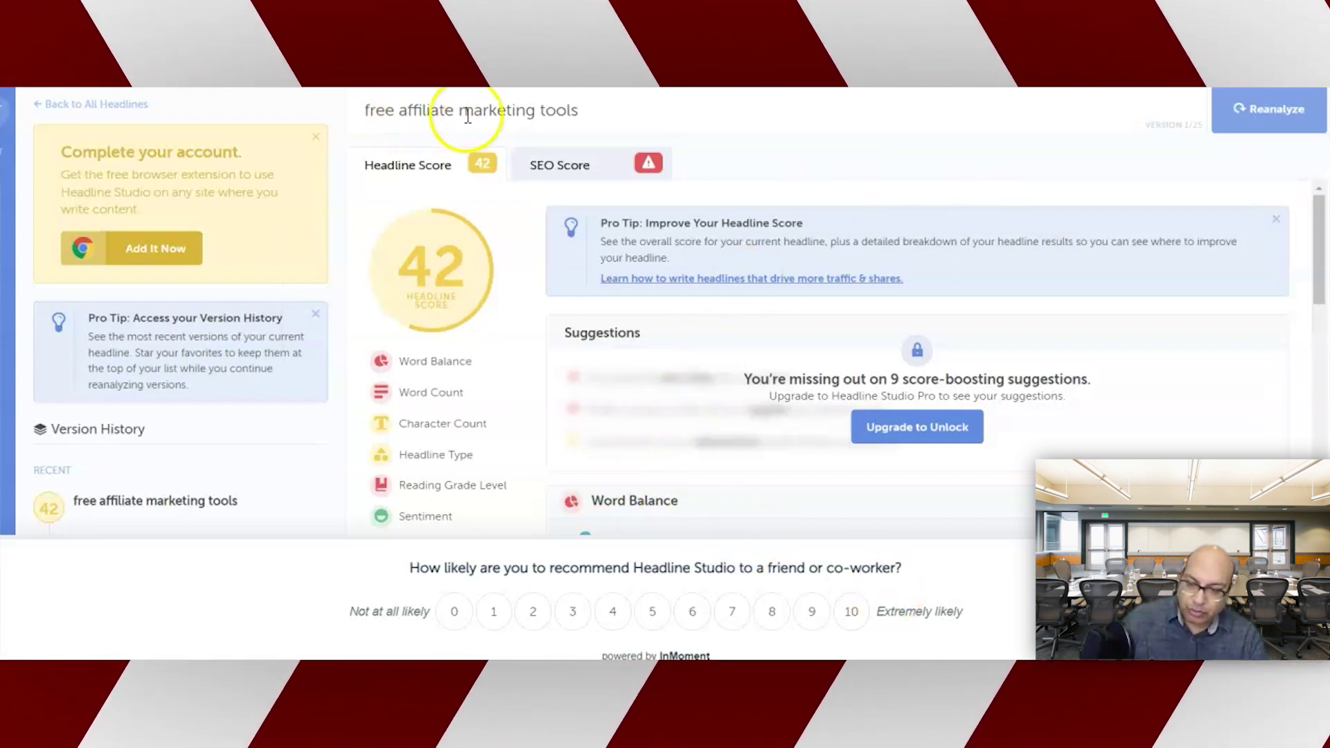
Change the headline to "7 free affiliate marketing tools for beginners" and reanalyze it.
{"action": "left_click", "coordinate": [366, 111]}
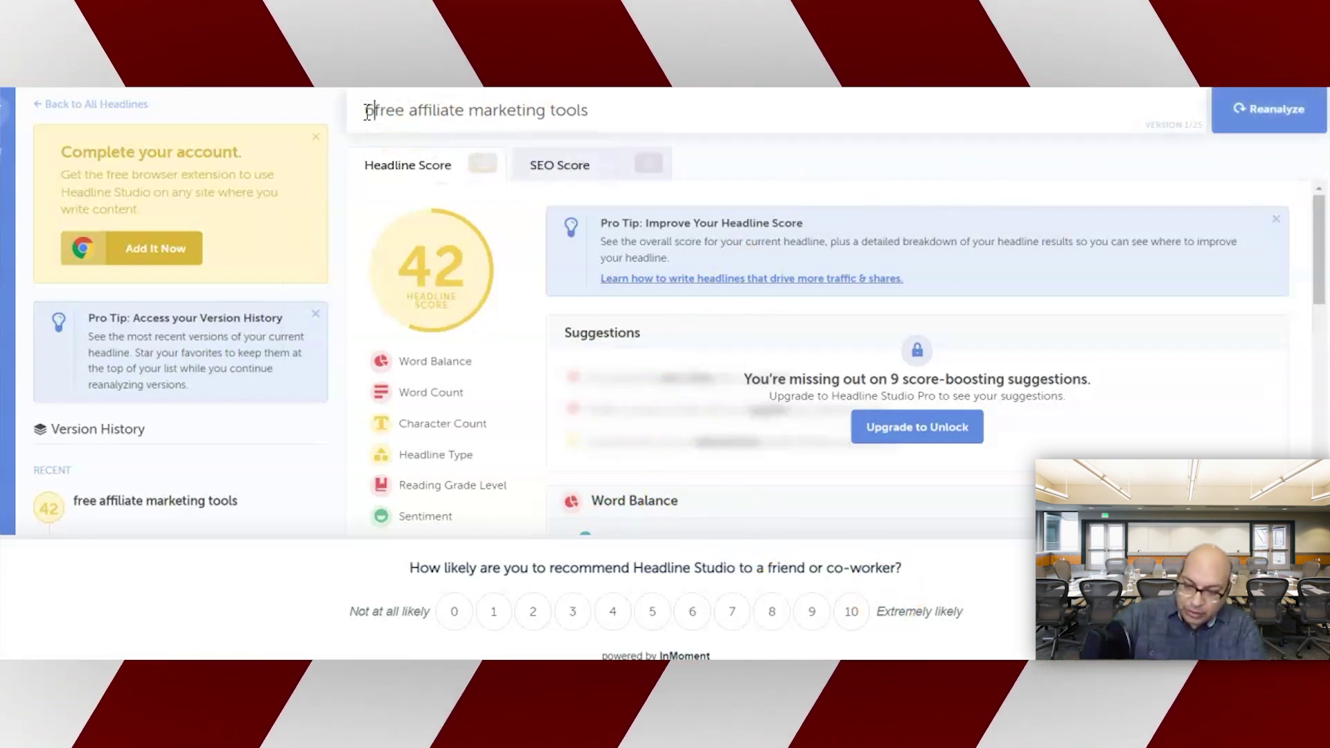
{"action": "type", "text": "5"}
{"action": "key", "text": "BackSpace"}
{"action": "key", "text": "BackSpace"}
{"action": "type", "text": "7"}
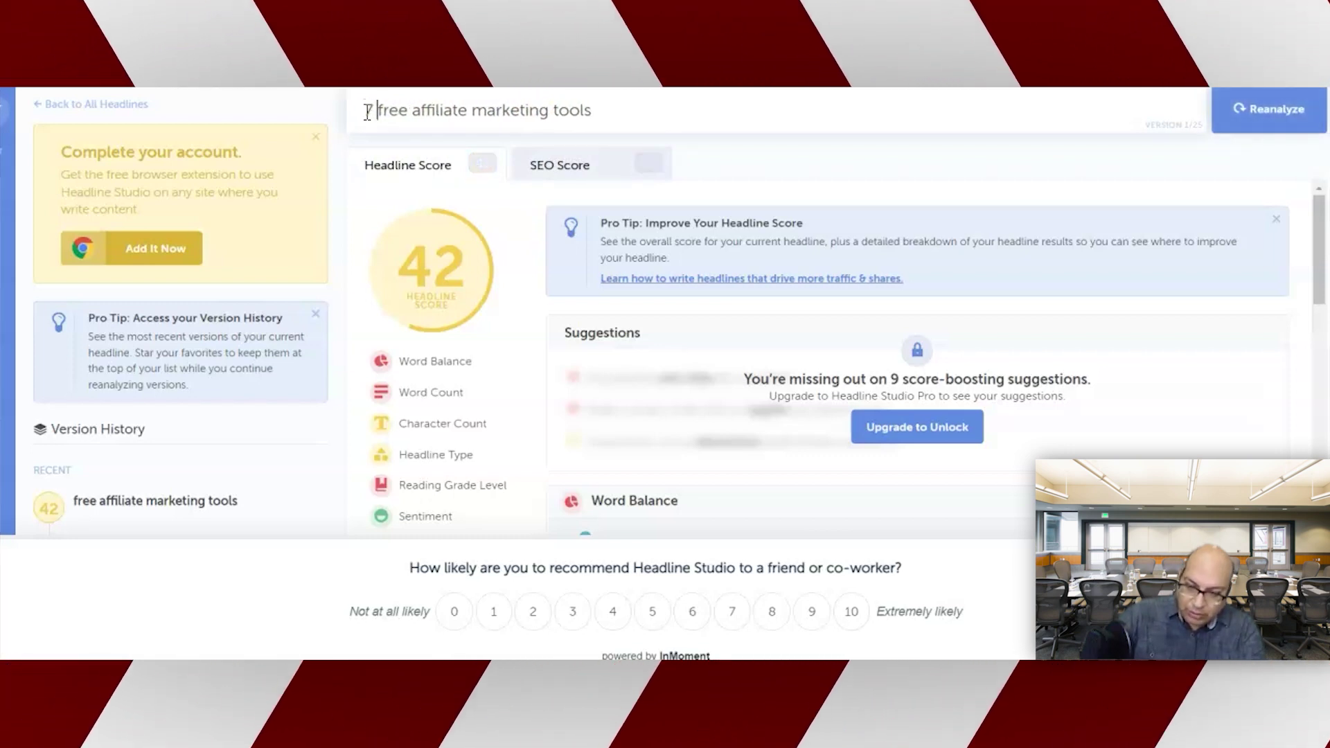
{"action": "left_click", "coordinate": [593, 108]}
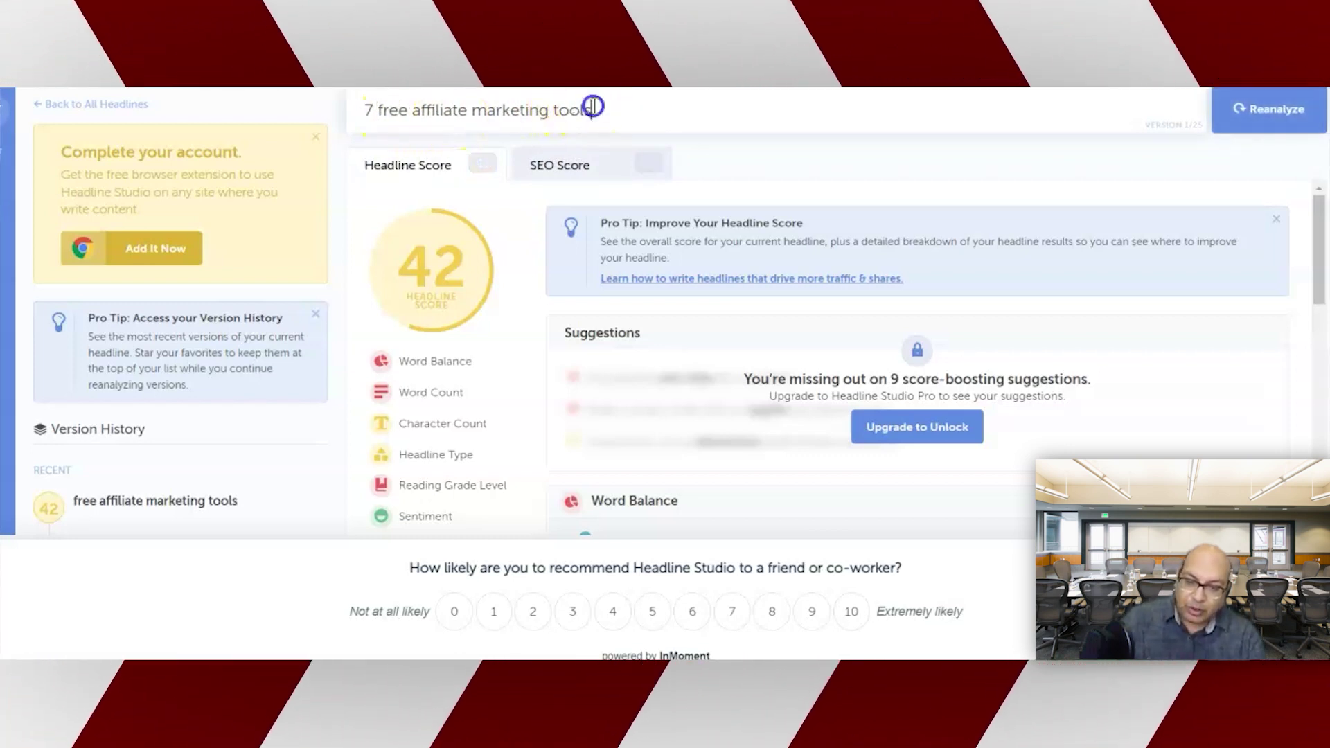
{"action": "type", "text": "for be"}
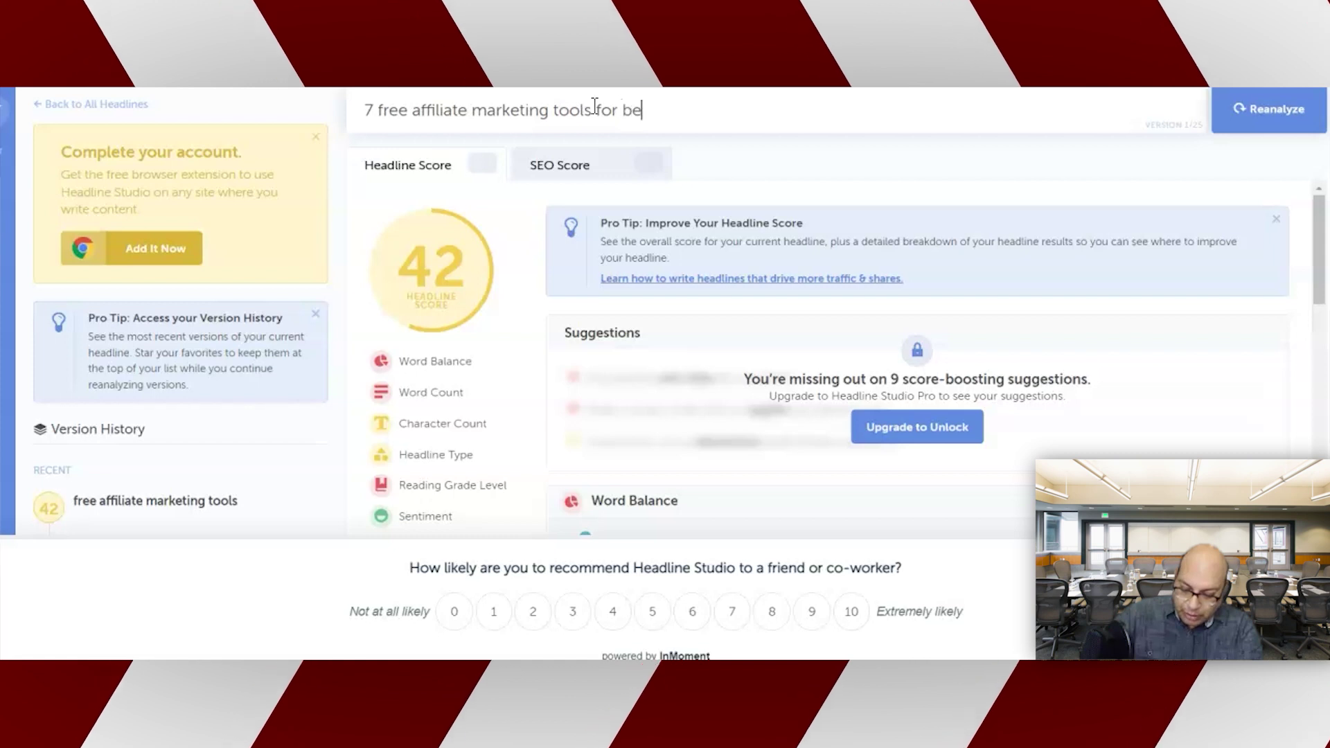
{"action": "type", "text": "ginners"}
{"action": "left_click", "coordinate": [1257, 109]}
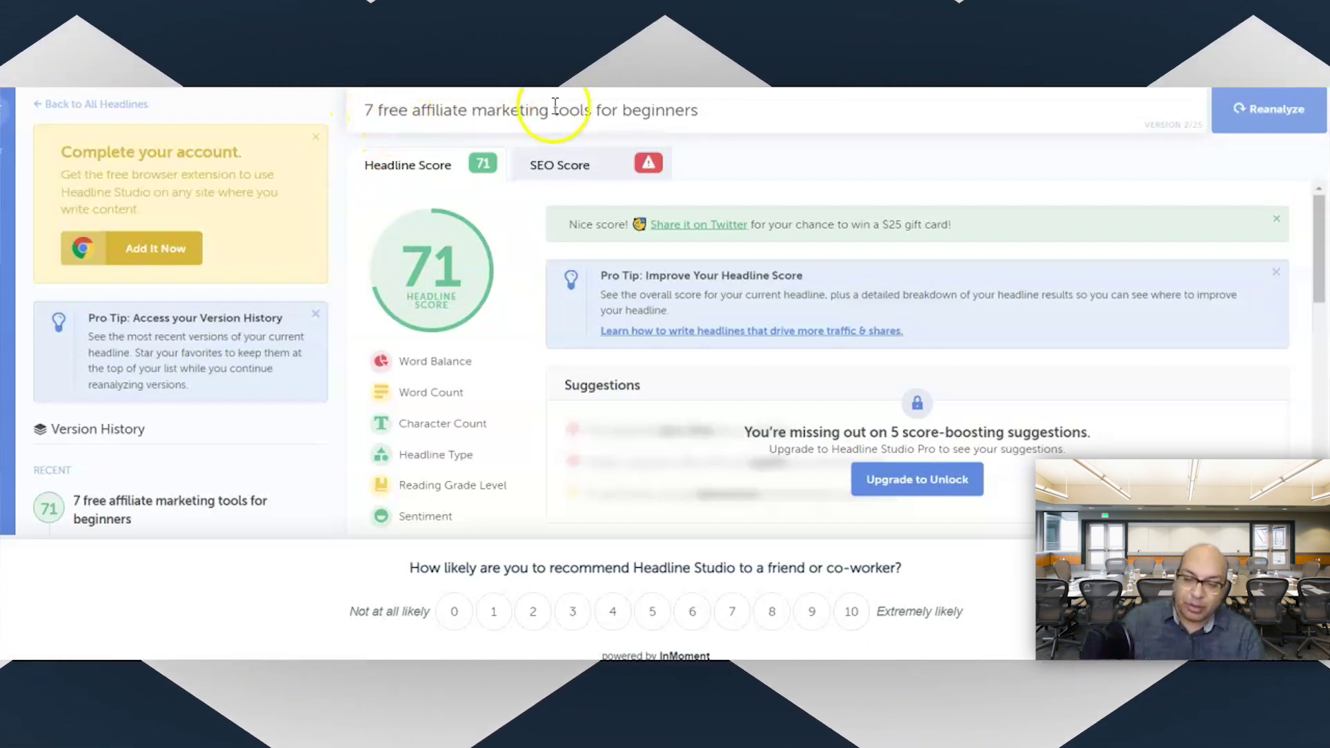
Extend the headline with "to increase sales" after "beginners" and reanalyze it.
{"action": "type", "text": "to find"}
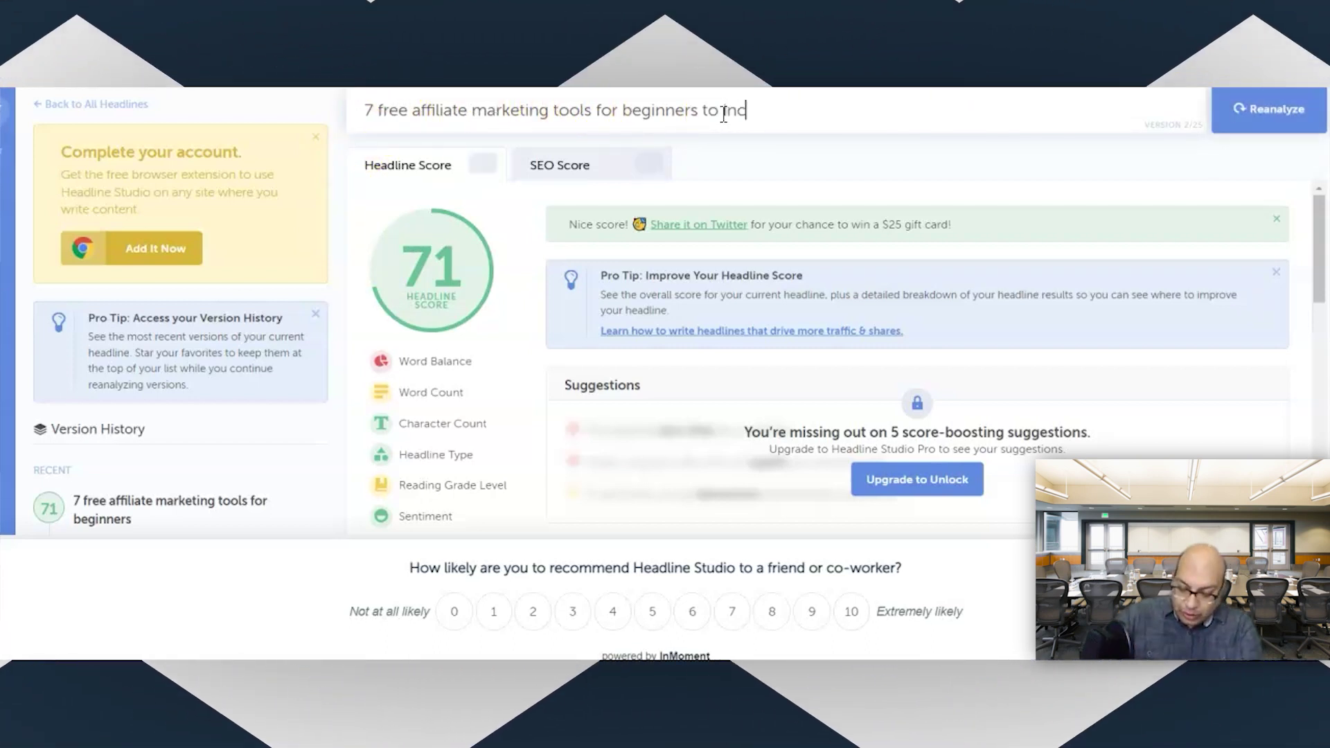
{"action": "double_click", "coordinate": [726, 111]}
{"action": "type", "text": "increase sales"}
{"action": "left_click", "coordinate": [1280, 109]}
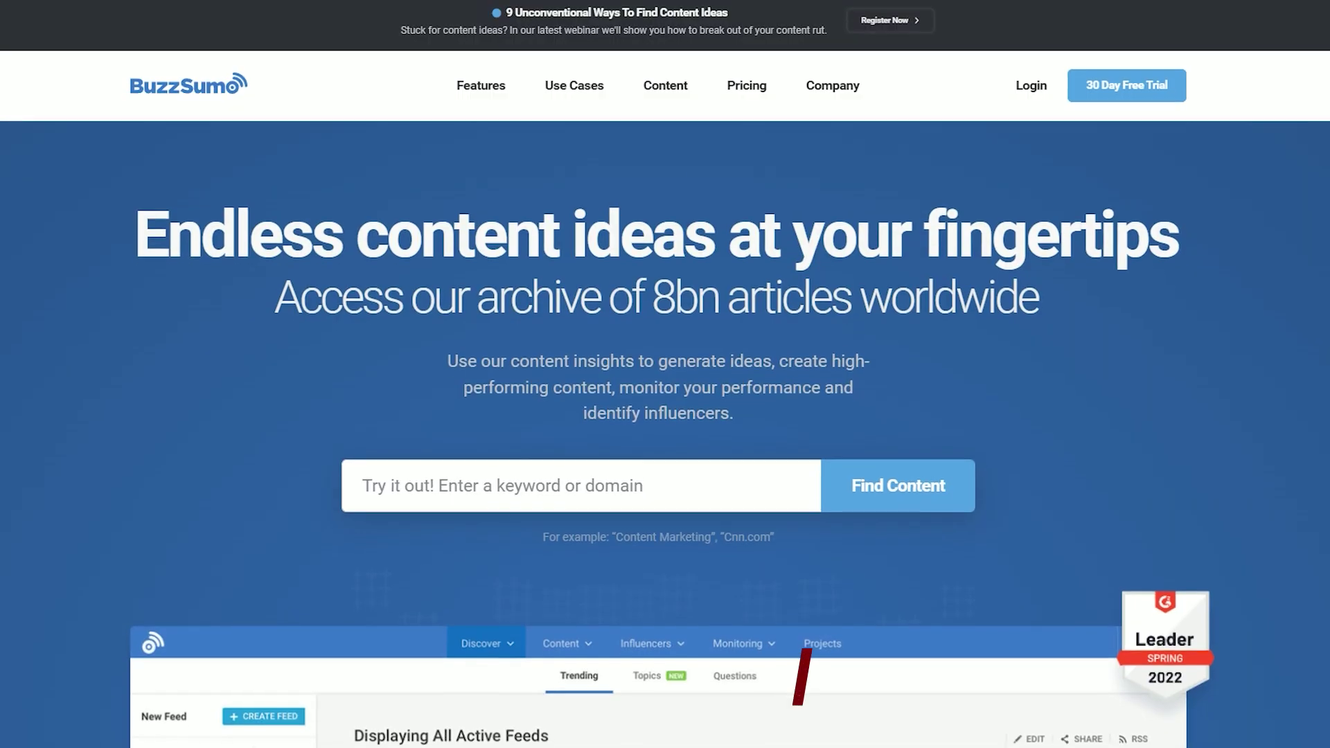
Switch to the BuzzSumo website and examine its homepage and the guide to finding influencers to promote a brand.
{"action": "scroll", "coordinate": [659, 434], "scroll_direction": "down", "scroll_amount": 2}
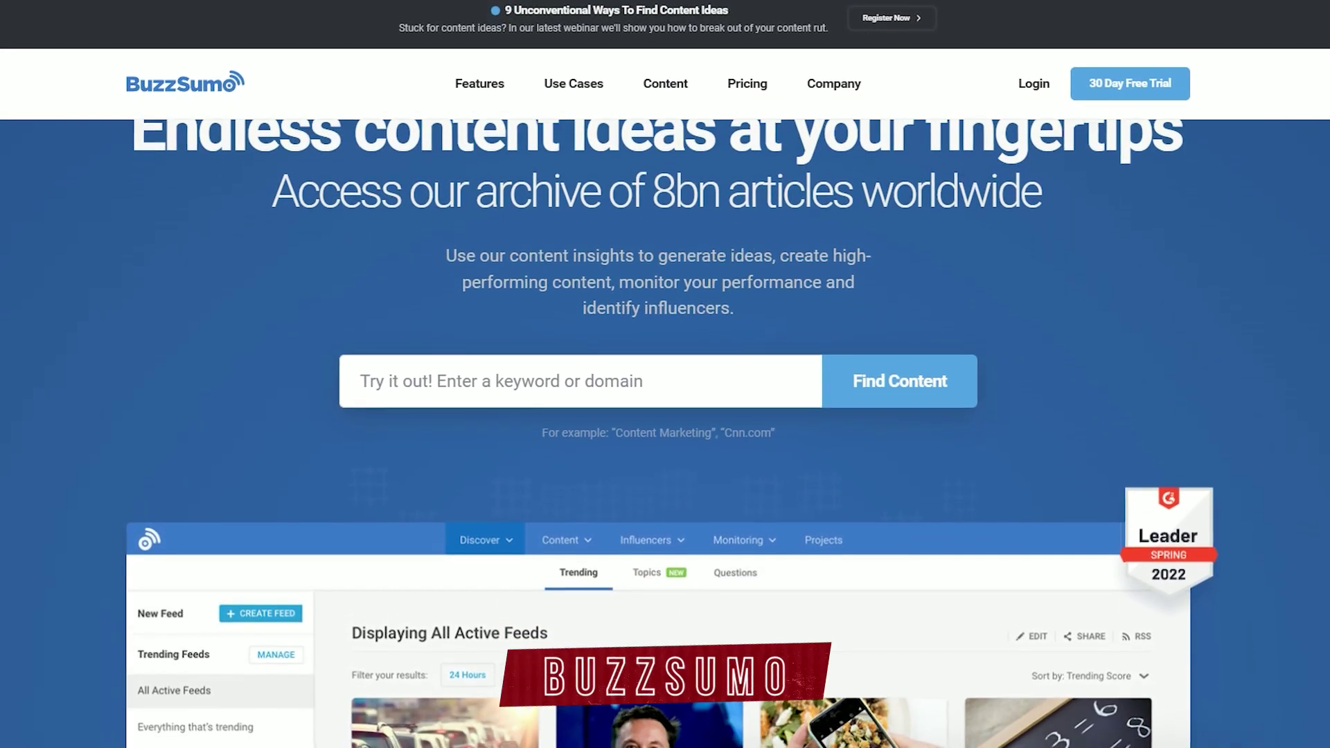
{"action": "scroll", "coordinate": [658, 434], "scroll_direction": "down", "scroll_amount": 2}
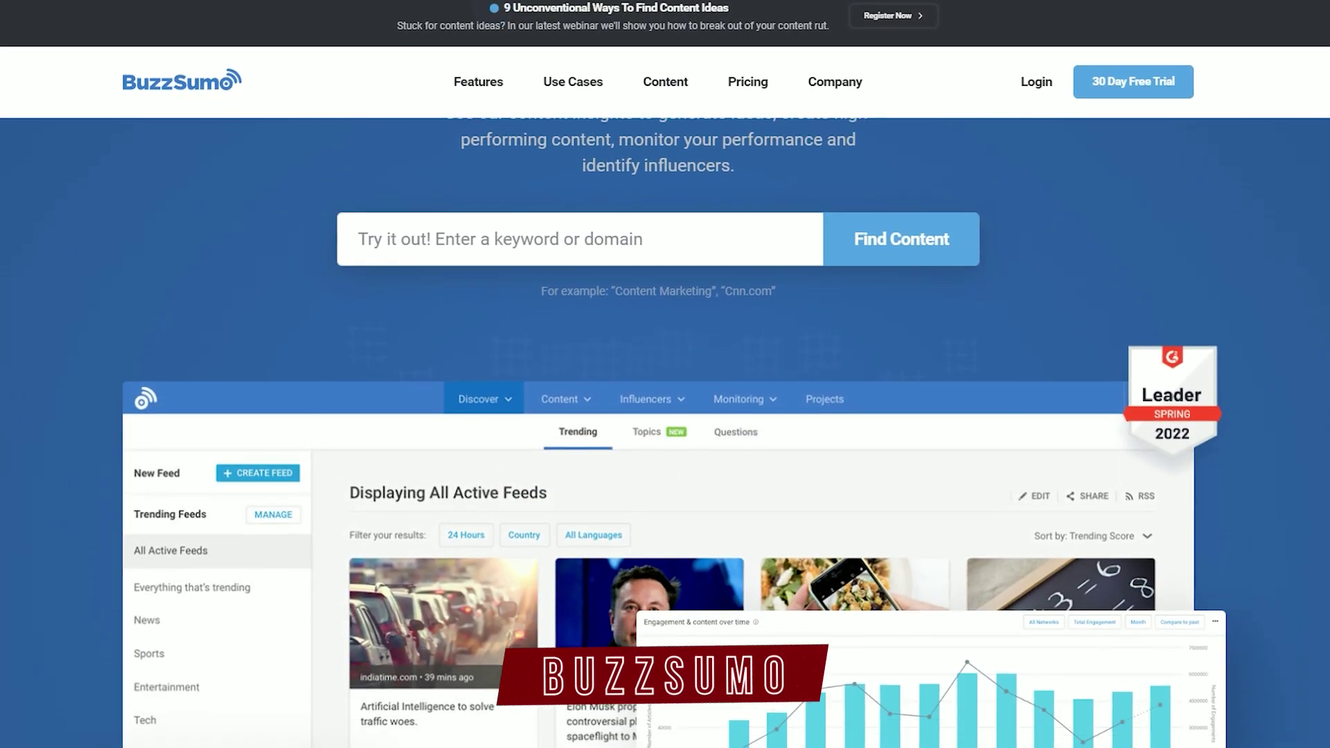
{"action": "scroll", "coordinate": [658, 434], "scroll_direction": "down", "scroll_amount": 2}
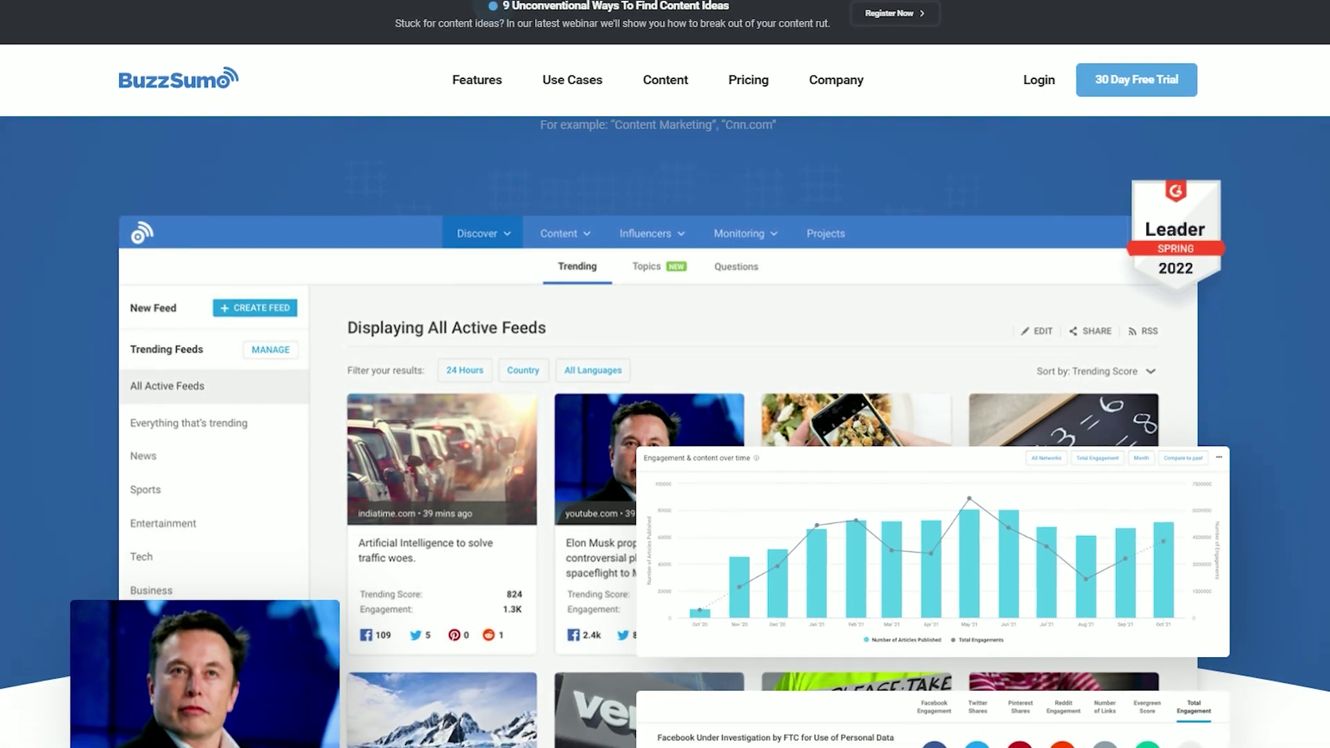
{"action": "scroll", "coordinate": [658, 434], "scroll_direction": "down", "scroll_amount": 2}
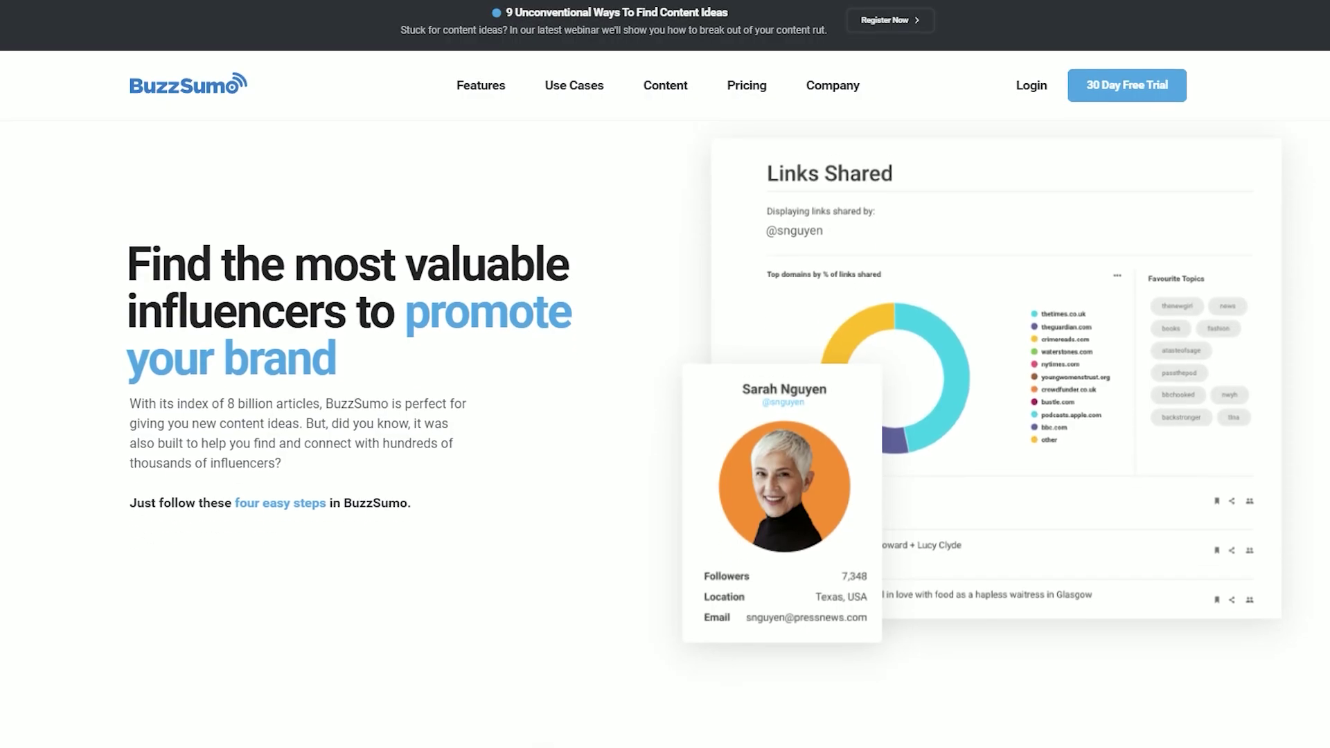
{"action": "scroll", "coordinate": [658, 433], "scroll_direction": "down", "scroll_amount": 3}
{"action": "scroll", "coordinate": [658, 434], "scroll_direction": "down", "scroll_amount": 4}
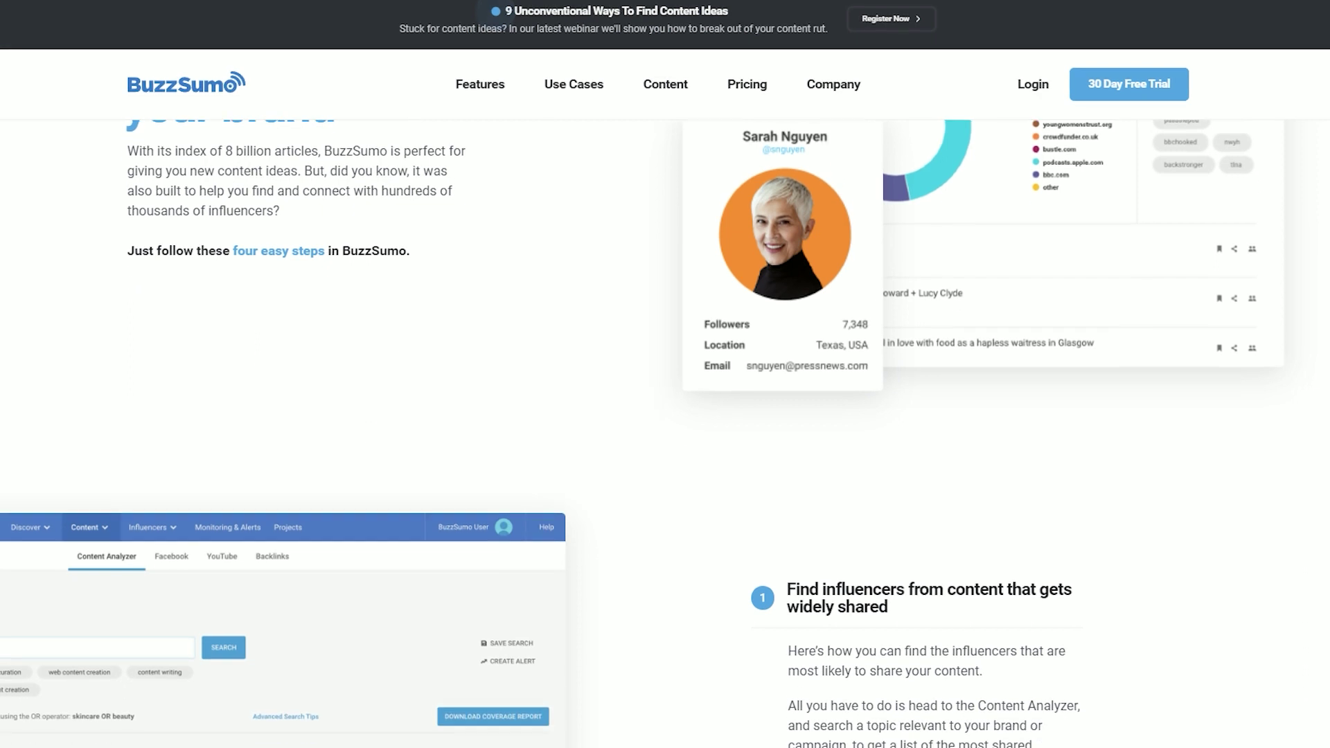
{"action": "scroll", "coordinate": [658, 434], "scroll_direction": "down", "scroll_amount": 4}
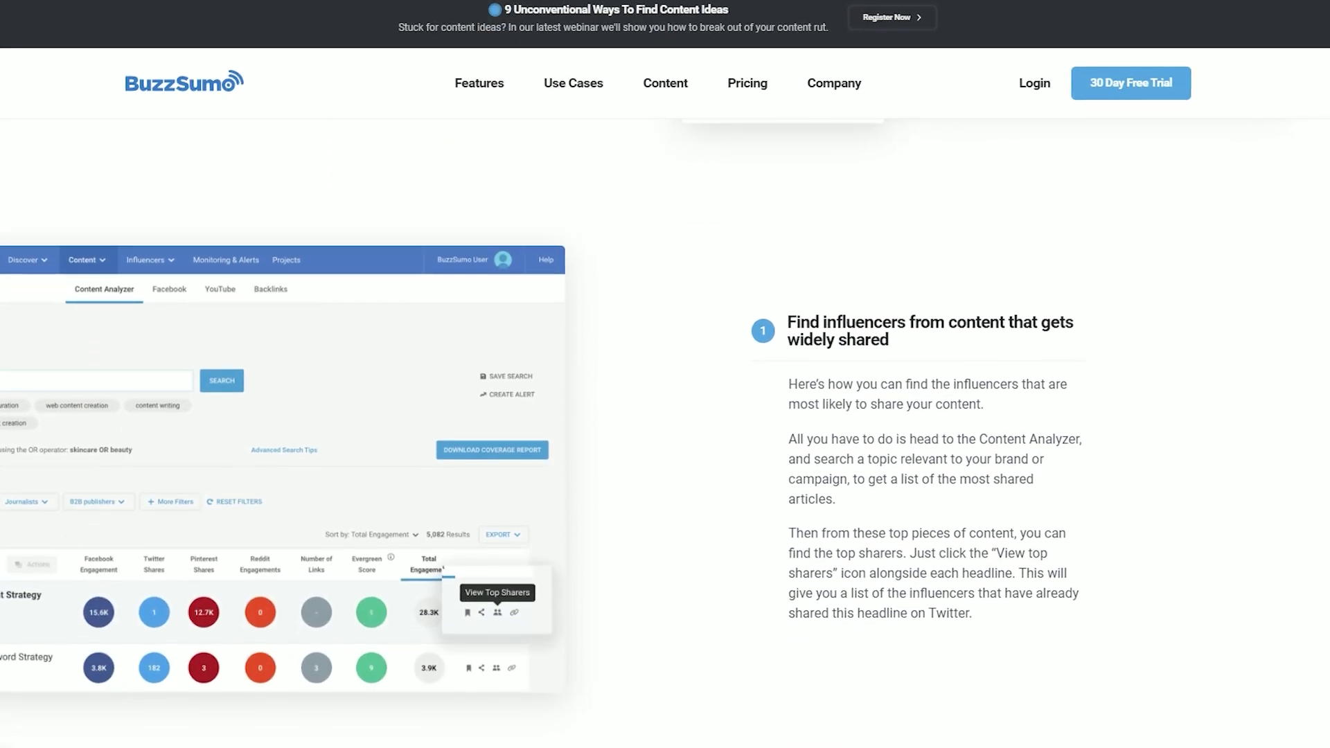
{"action": "scroll", "coordinate": [658, 433], "scroll_direction": "down", "scroll_amount": 4}
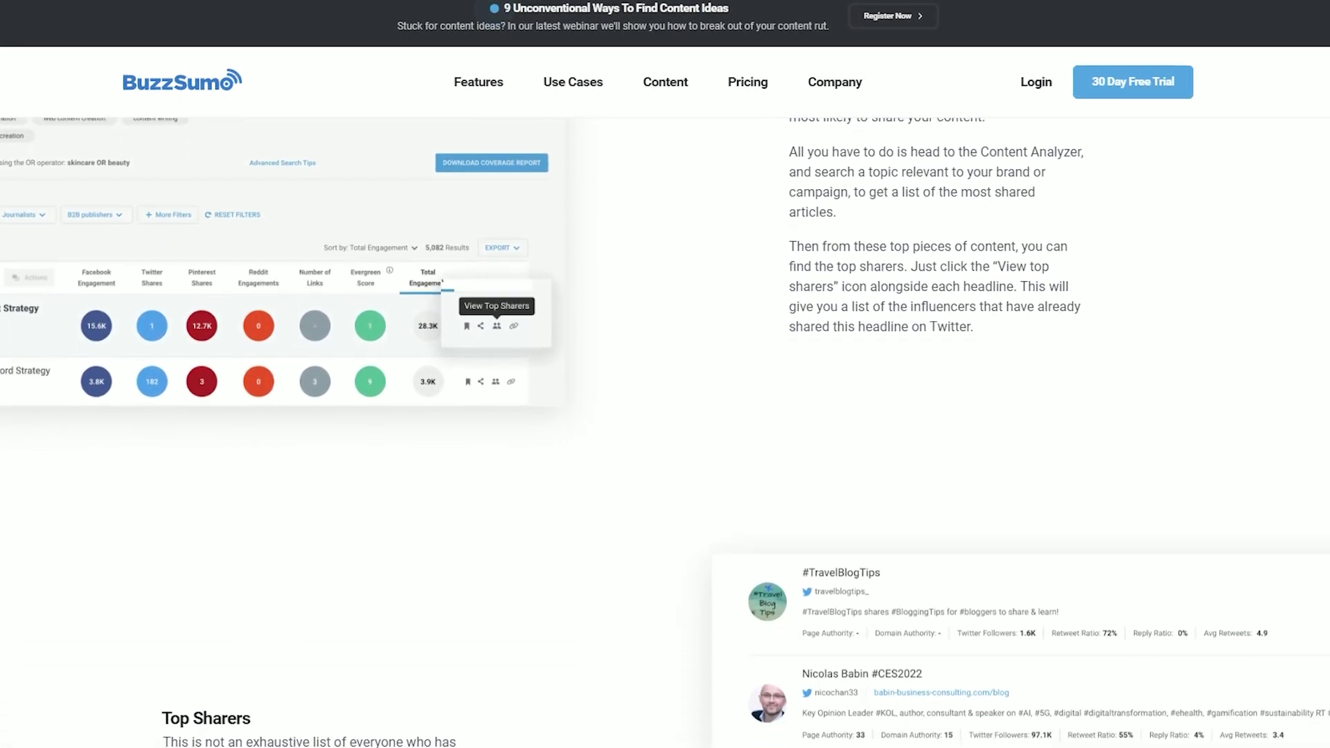
{"action": "scroll", "coordinate": [658, 434], "scroll_direction": "down", "scroll_amount": 4}
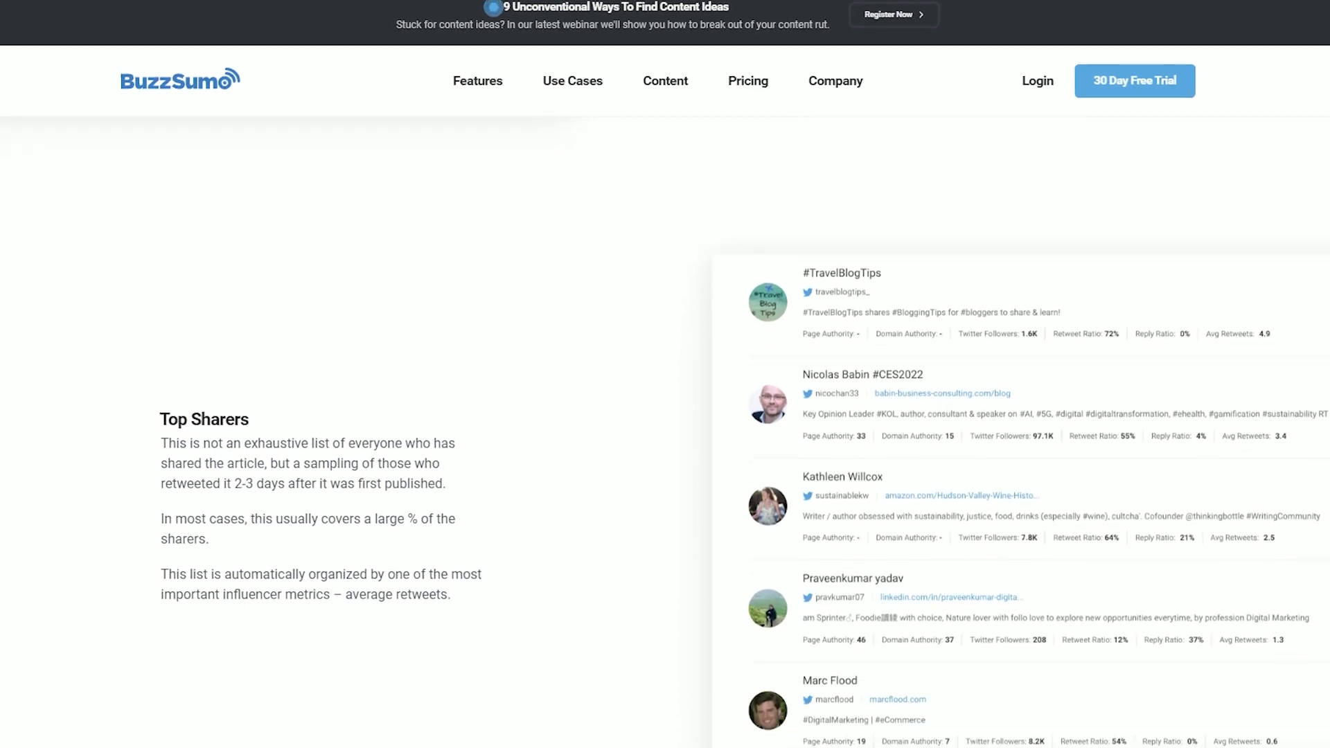